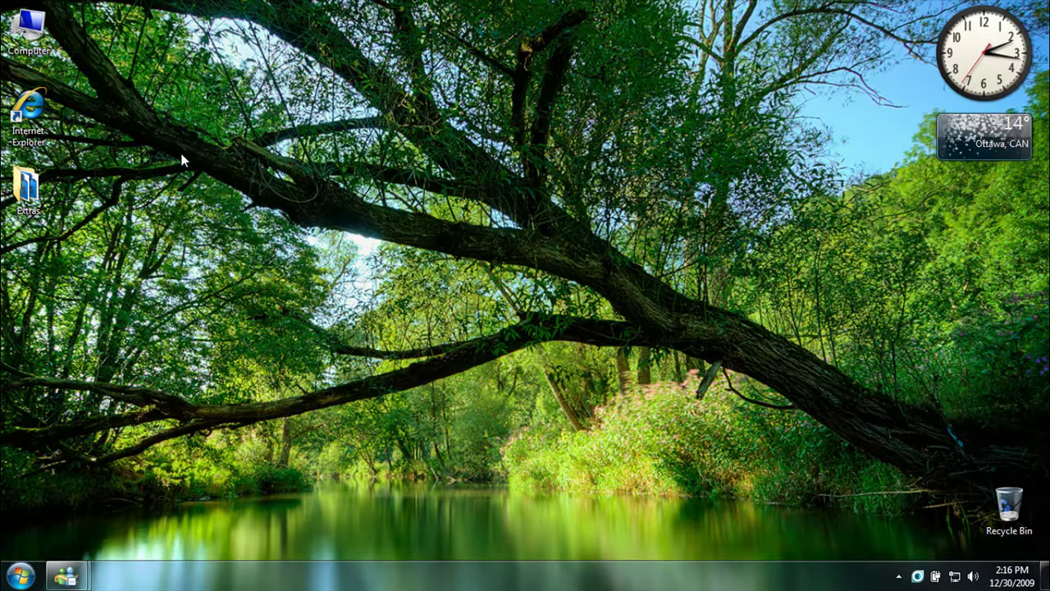
# Launch Internet Explorer and go to the YouTube home page
pyautogui.doubleClick(29, 107)
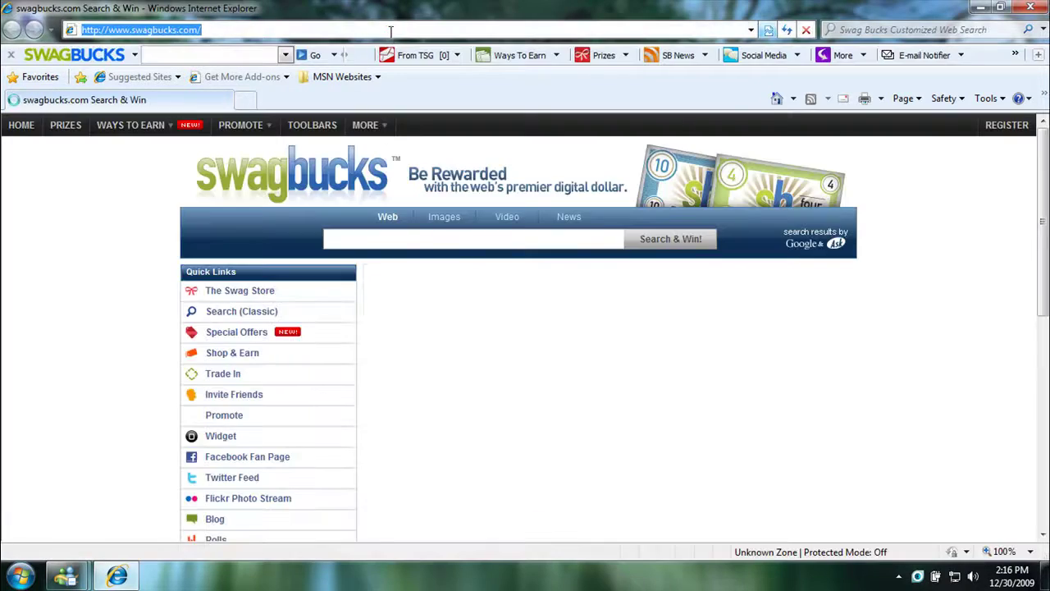
pyautogui.write('you')
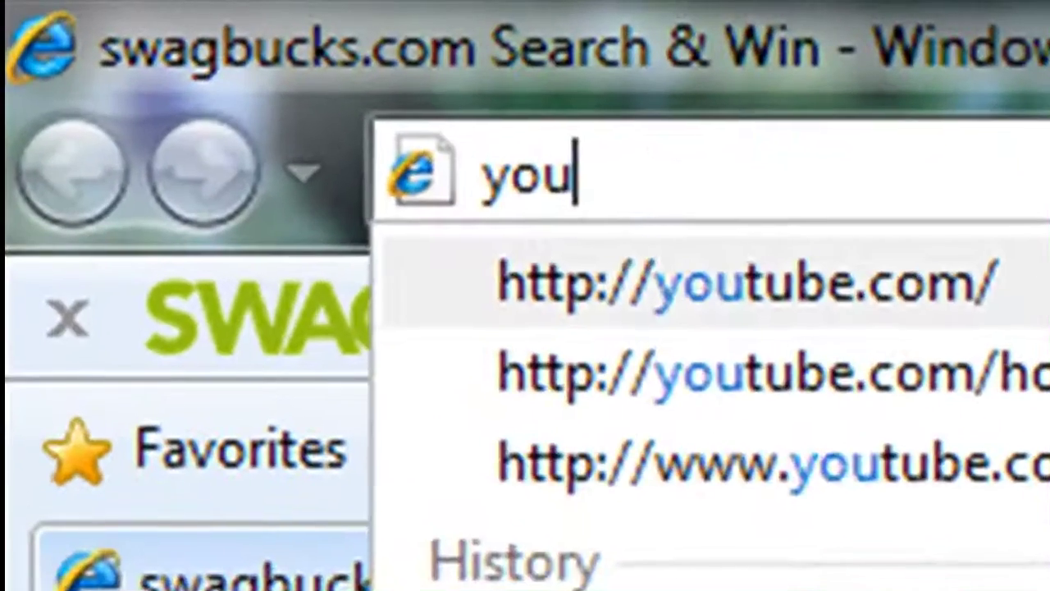
pyautogui.click(746, 281)
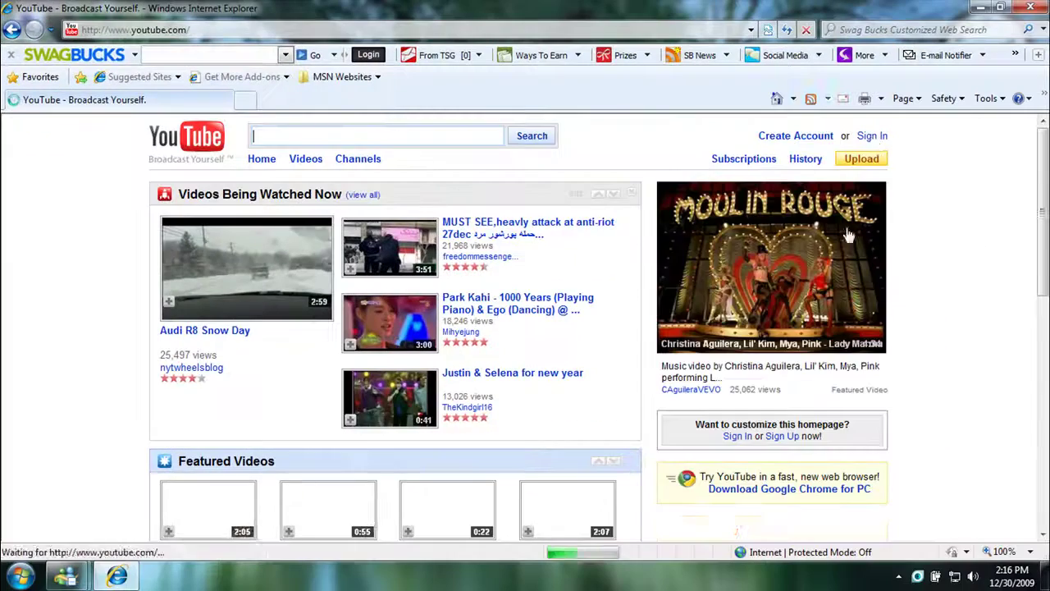
# Sign in to YouTube with the account username and password
pyautogui.click(872, 139)
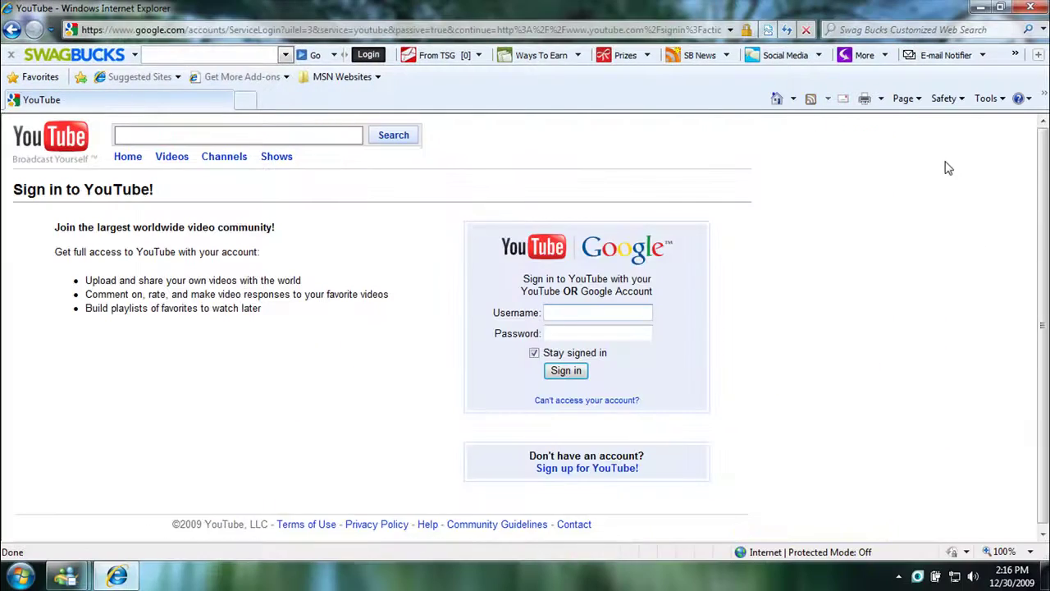
pyautogui.write('gogu')
pyautogui.write('en')
pyautogui.press('BackSpace')
pyautogui.write('da')
pyautogui.press('BackSpace')
pyautogui.press('BackSpace')
pyautogui.press('BackSpace')
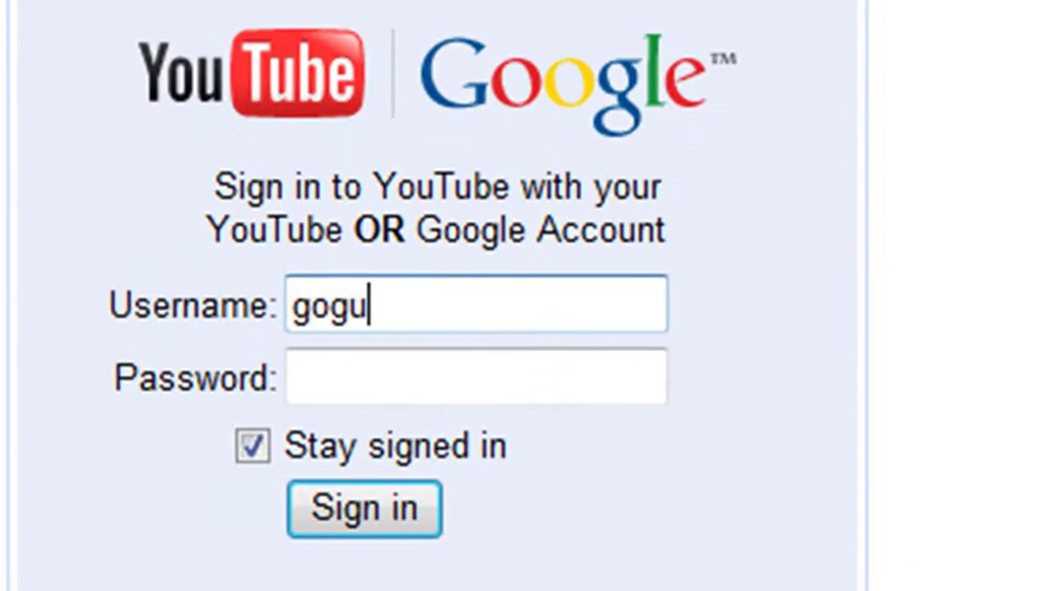
pyautogui.write('da55')
pyautogui.press('Tab')
pyautogui.write('•••••')
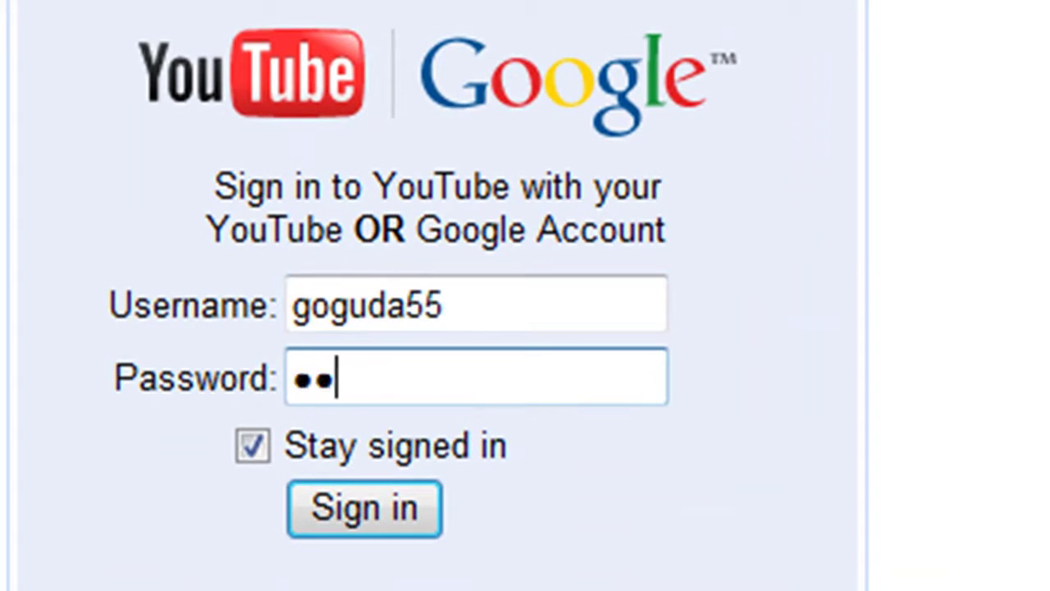
pyautogui.write('•••')
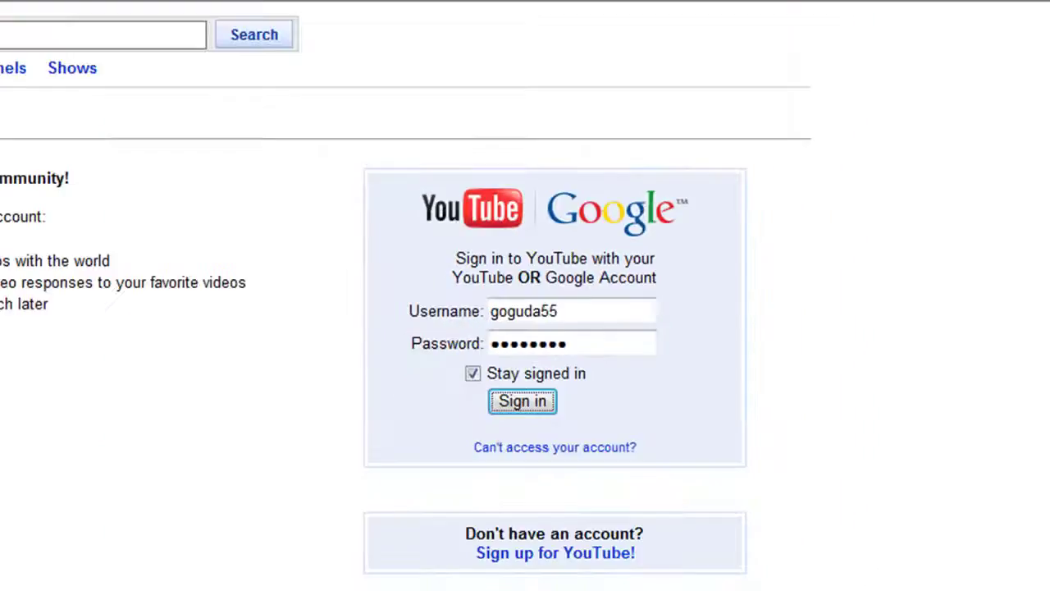
pyautogui.press('Return')
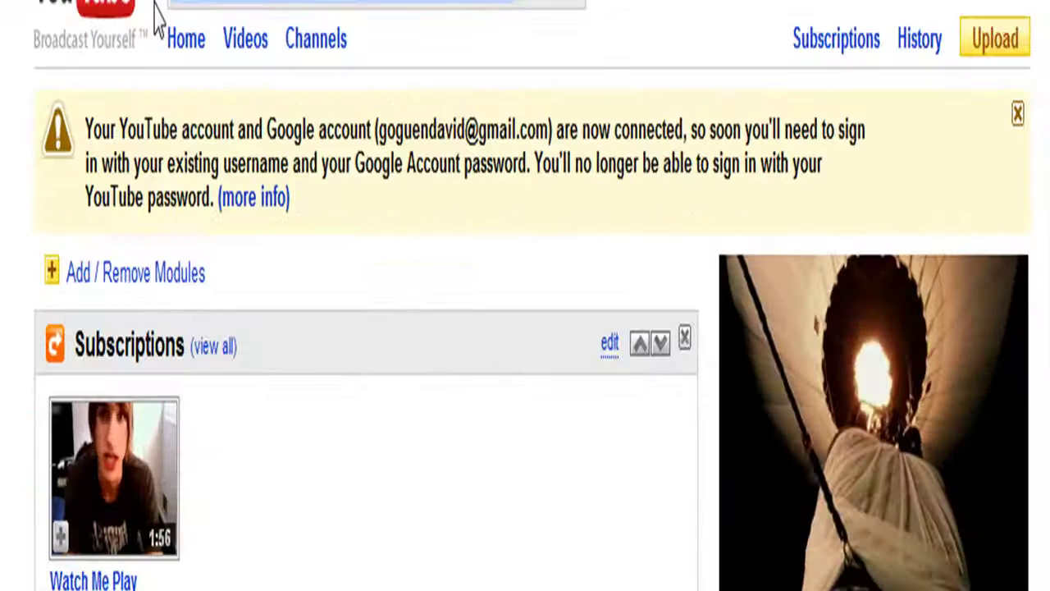
pyautogui.moveTo(87, 129); pyautogui.dragTo(695, 160)
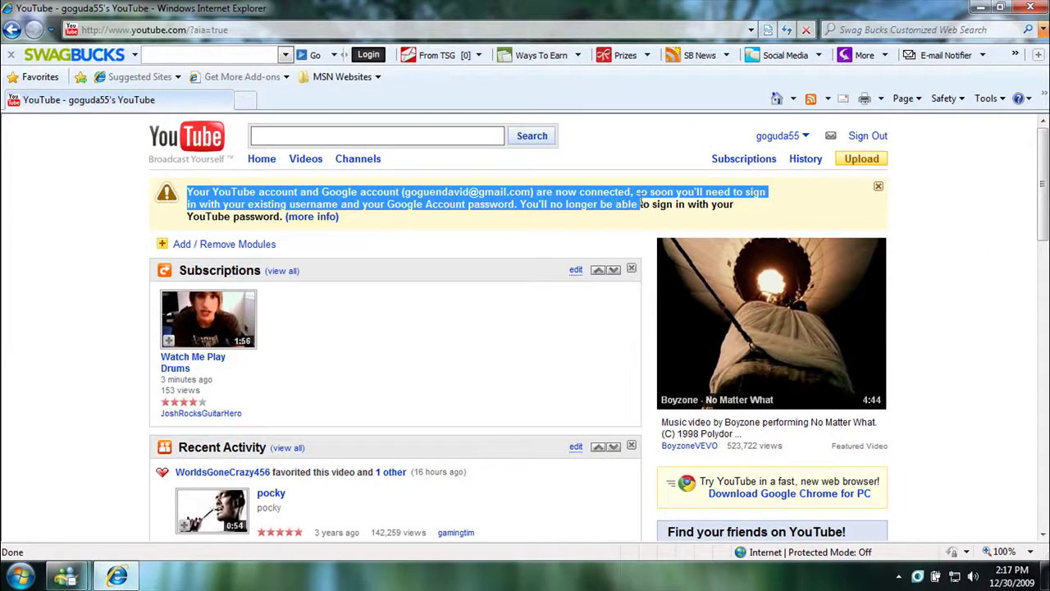
pyautogui.moveTo(640, 203); pyautogui.dragTo(714, 215)
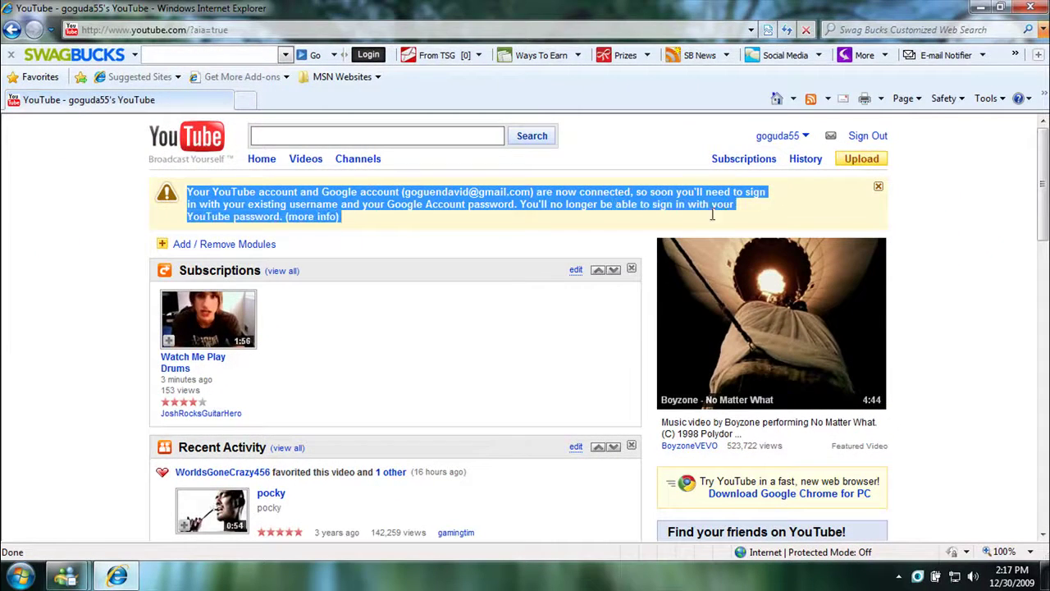
pyautogui.click(689, 201)
pyautogui.scroll(-3, 346, 366)
pyautogui.scroll(-7, 361, 361)
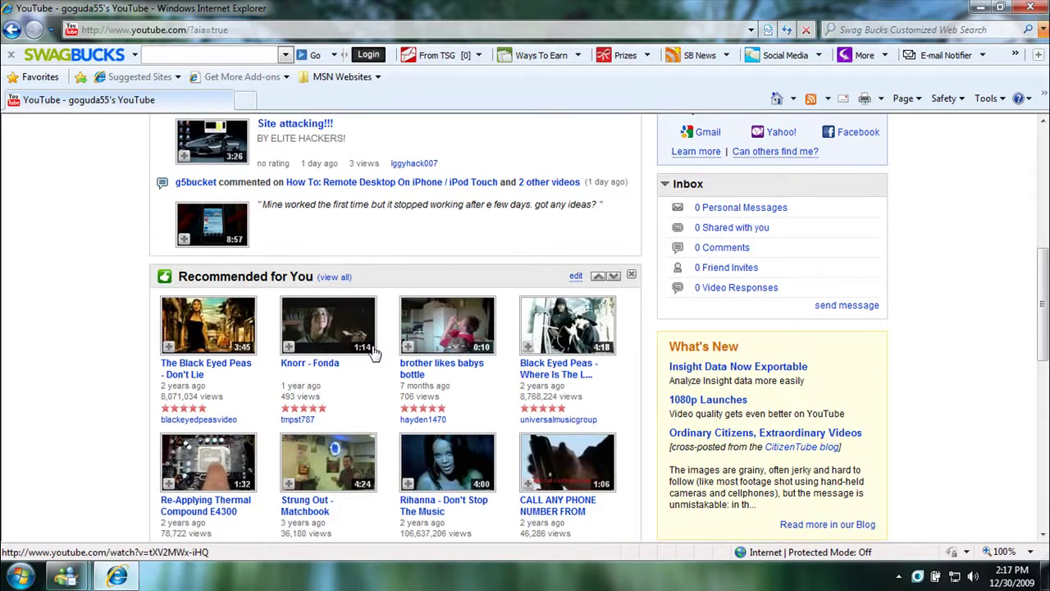
pyautogui.scroll(10, 374, 351)
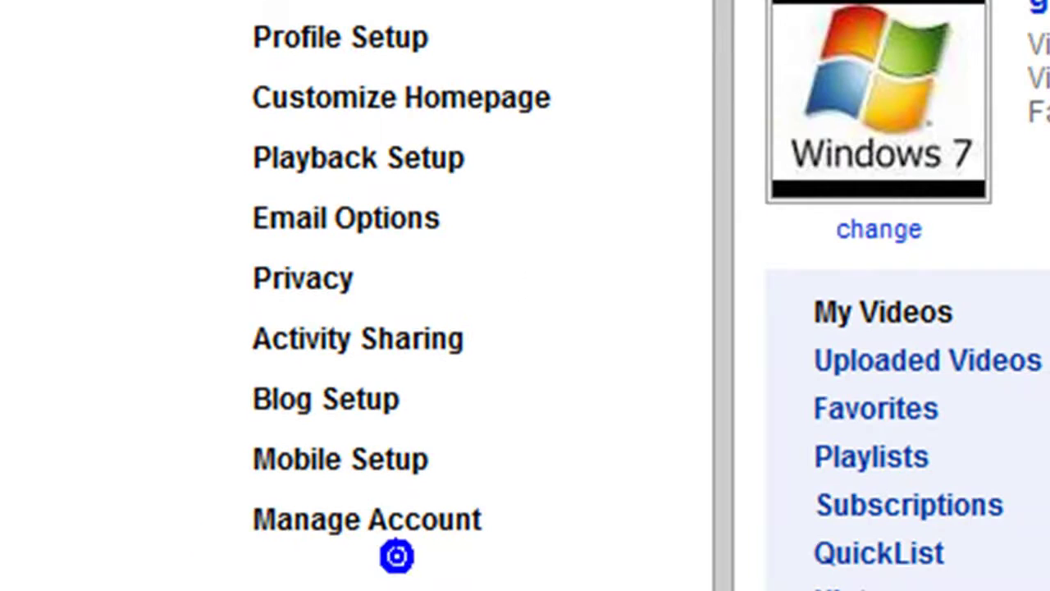
# In Manage Account, expand Unlink YouTube and Google Accounts and open its unlink page
pyautogui.click(264, 534)
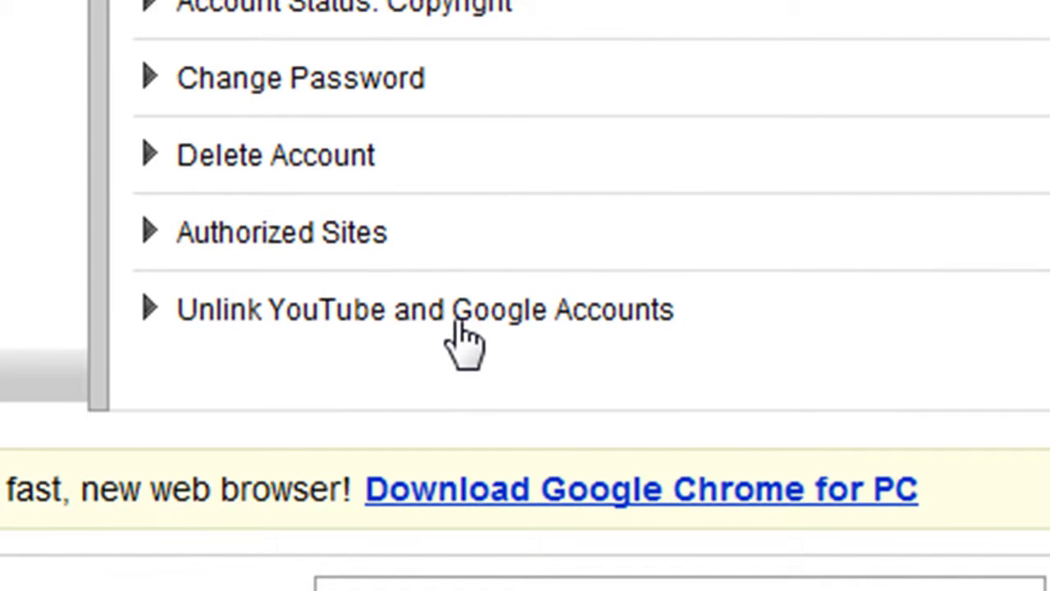
pyautogui.click(464, 314)
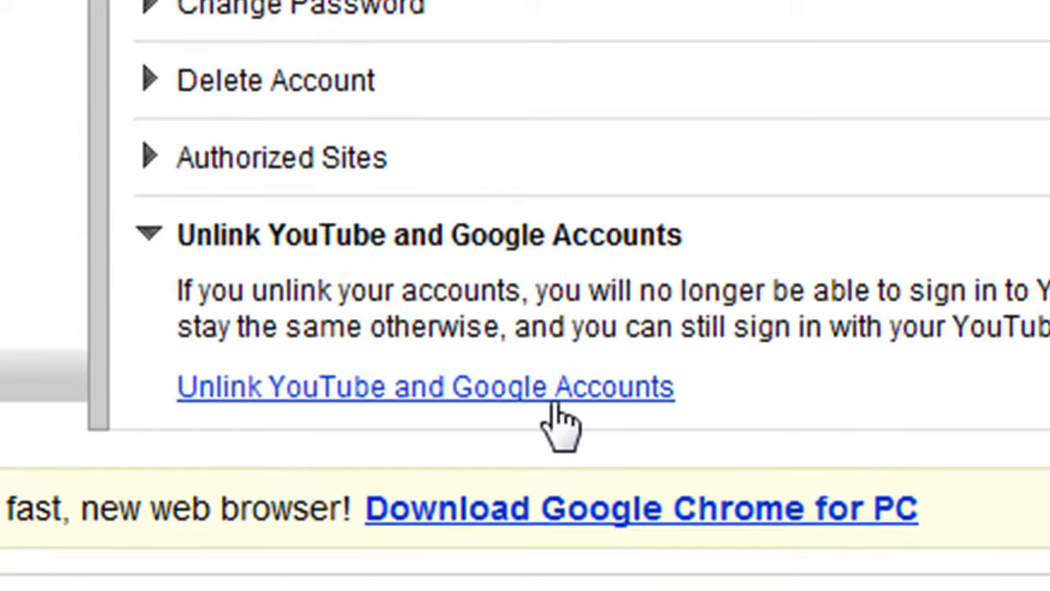
pyautogui.click(549, 392)
pyautogui.moveTo(480, 326); pyautogui.dragTo(177, 327)
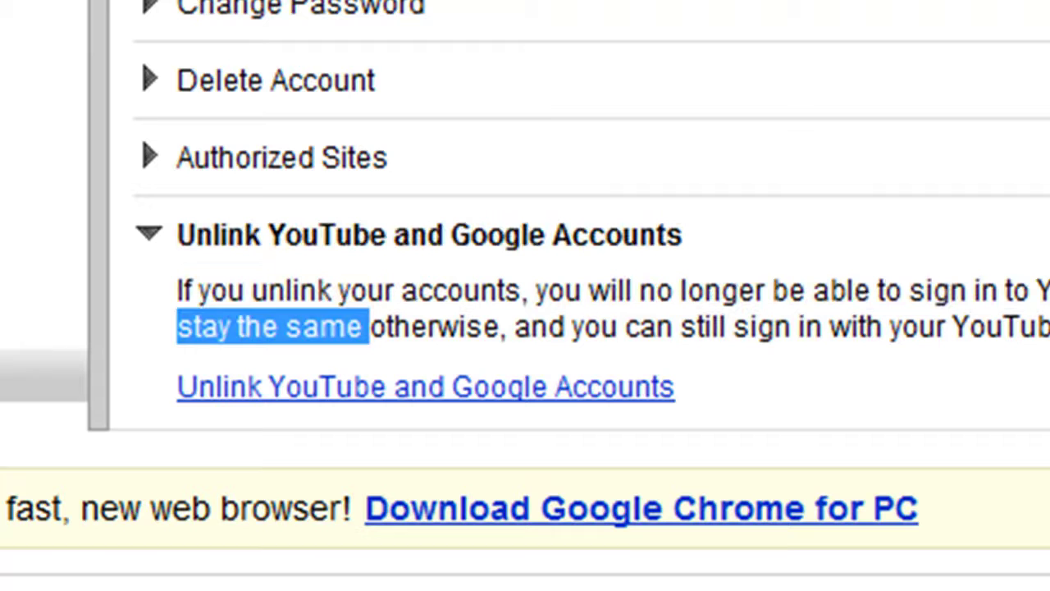
pyautogui.click(177, 327)
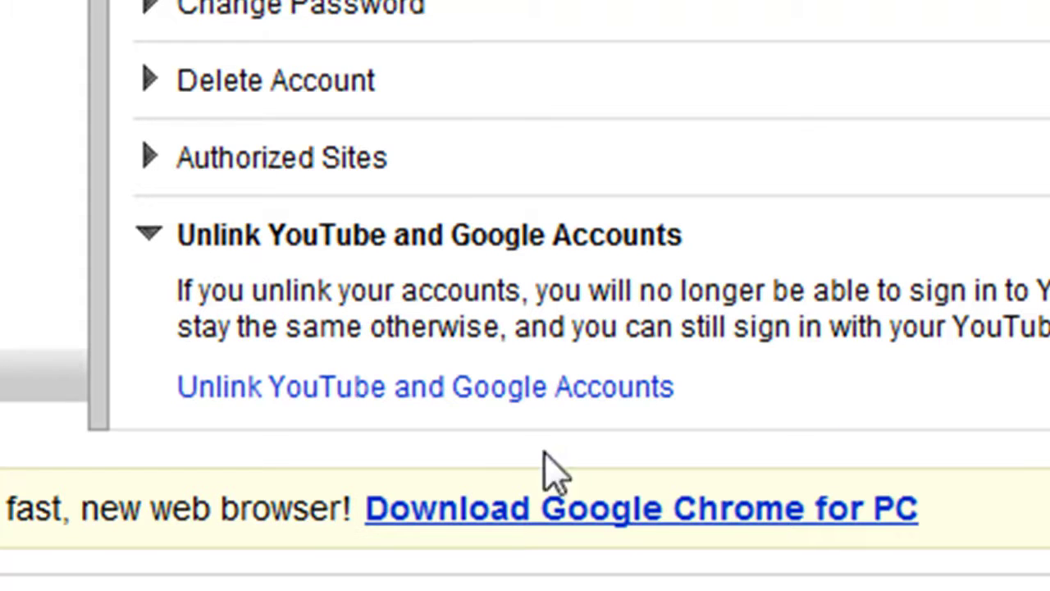
pyautogui.click(245, 385)
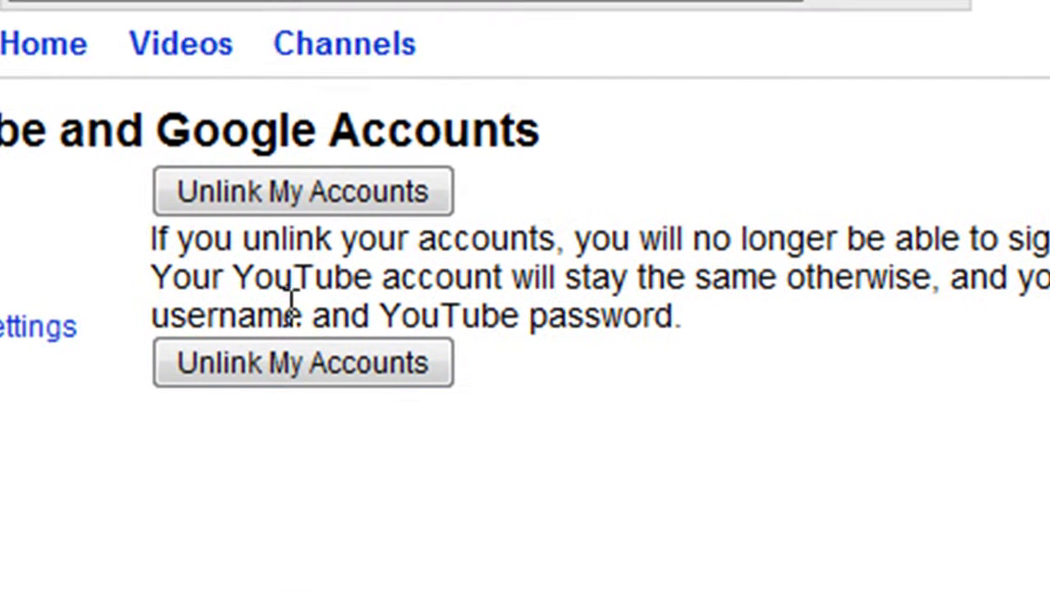
# Choose Unlink My Accounts and confirm with OK, so 'Your account has been unlinked' appears
pyautogui.moveTo(345, 240); pyautogui.dragTo(605, 199)
pyautogui.click(604, 200)
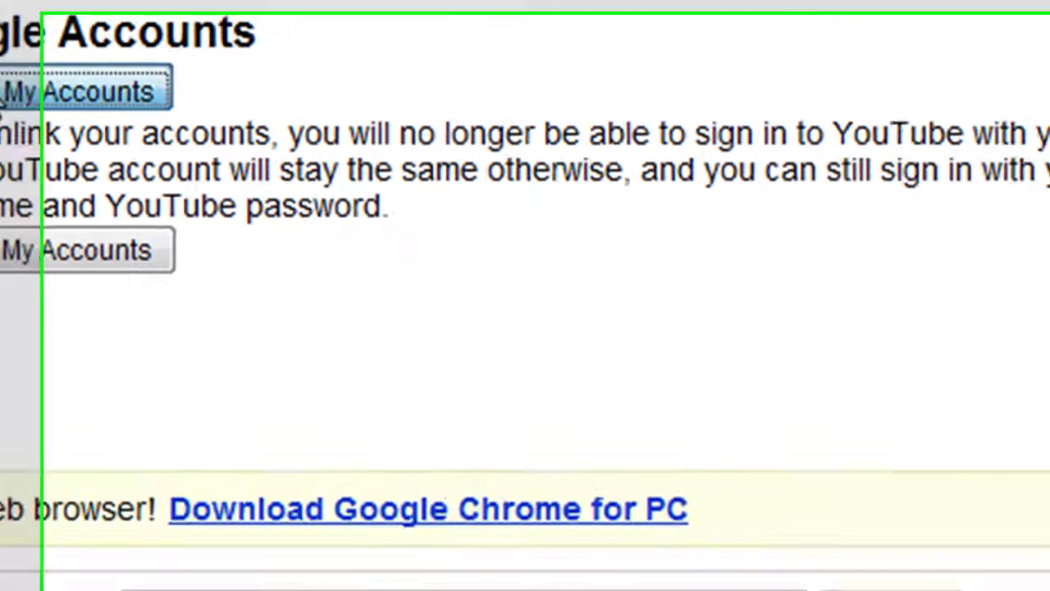
pyautogui.click(209, 181)
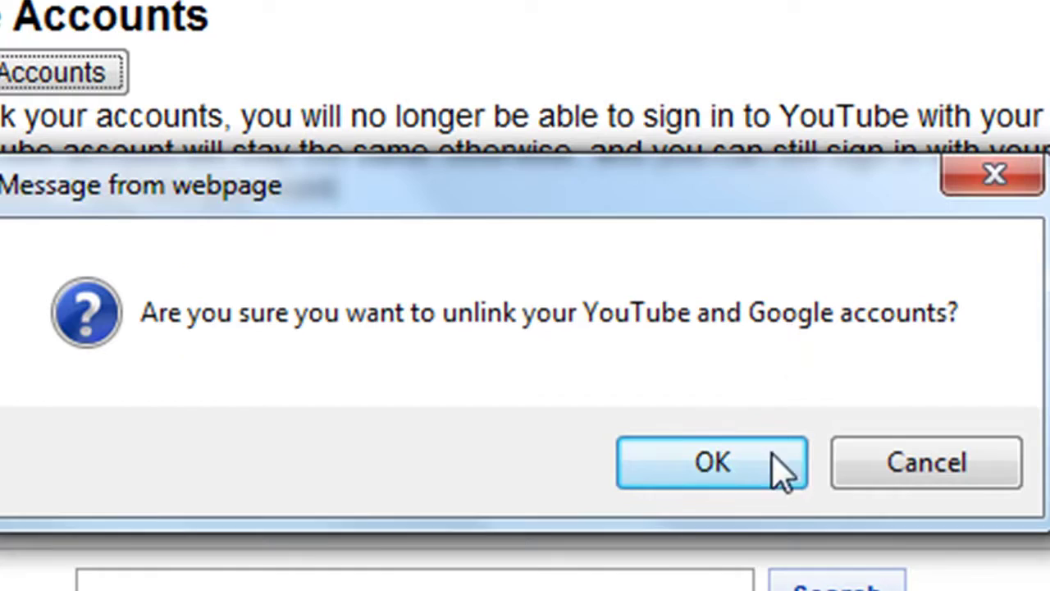
pyautogui.click(800, 475)
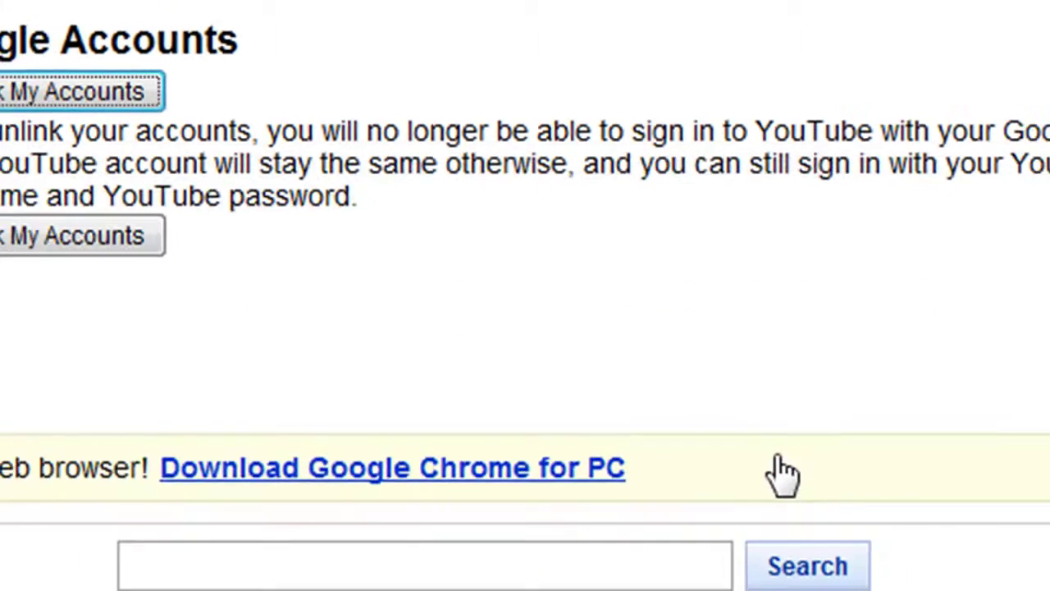
pyautogui.scroll(-3, 546, 312)
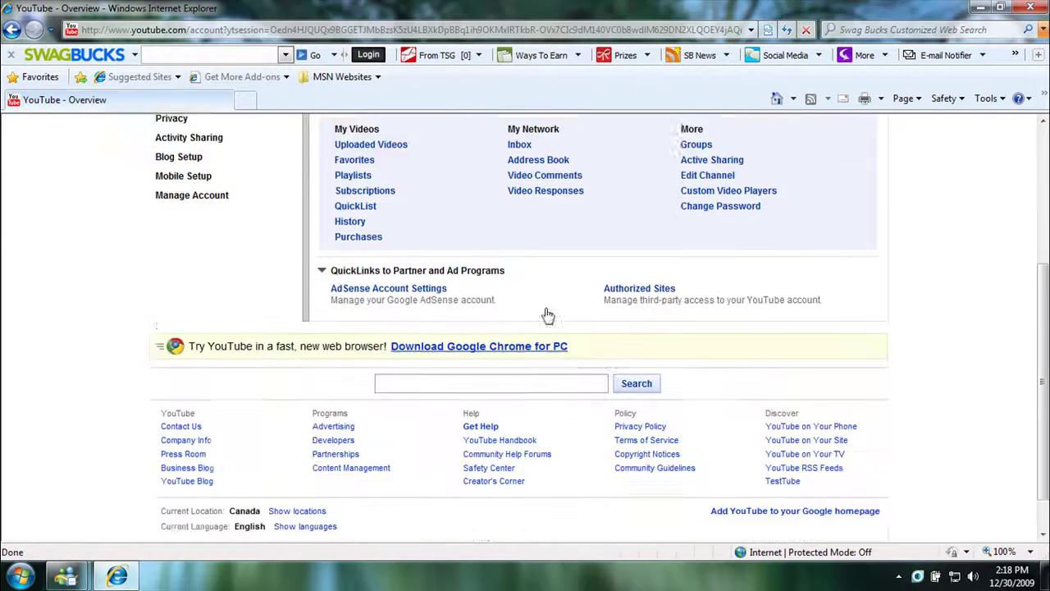
pyautogui.scroll(3, 750, 321)
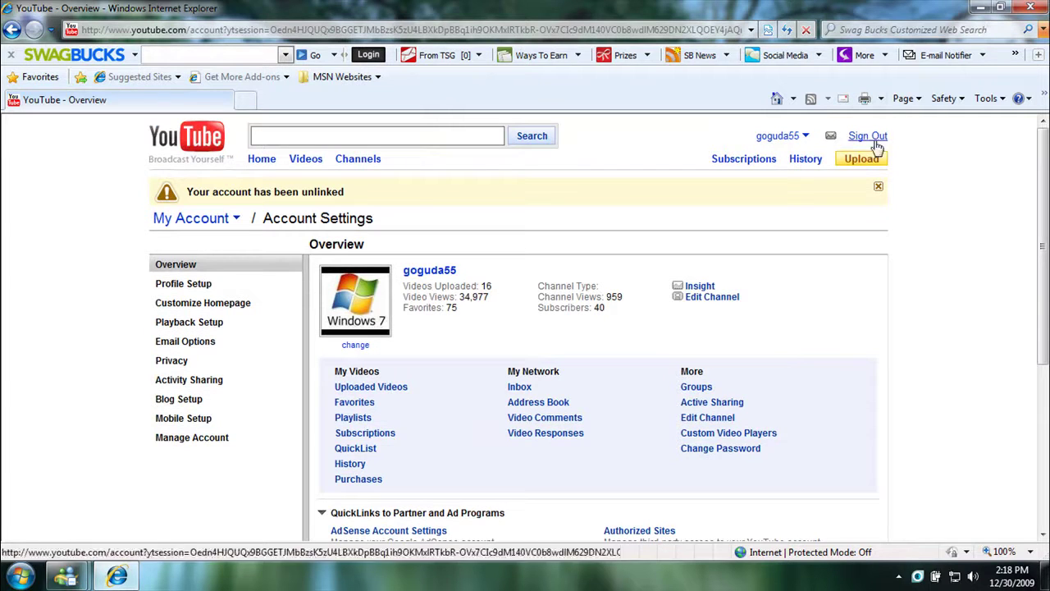
# Sign out, then sign back in with the YouTube username and password
pyautogui.click(878, 136)
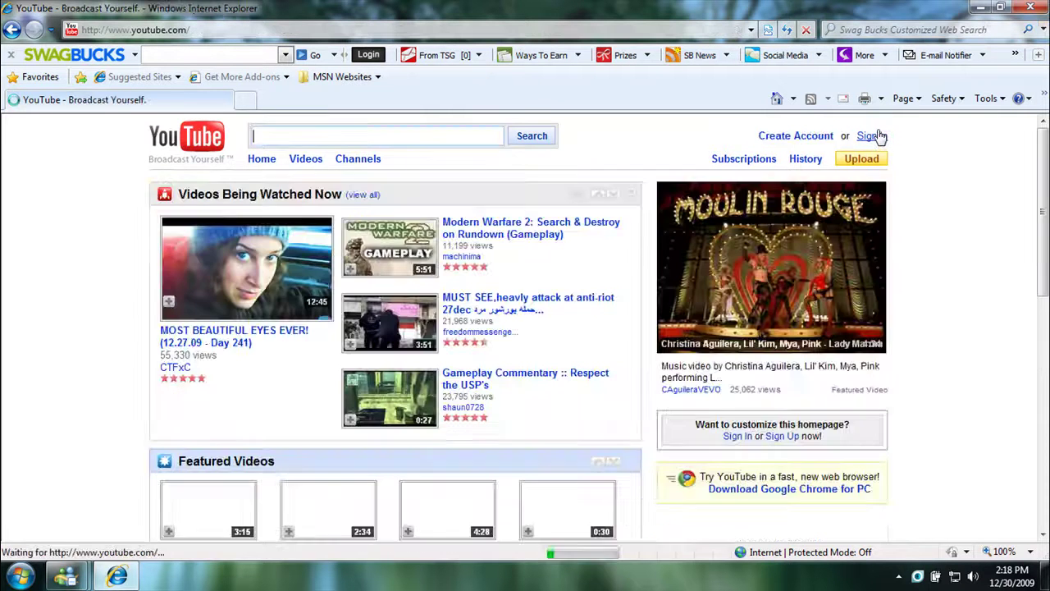
pyautogui.click(868, 136)
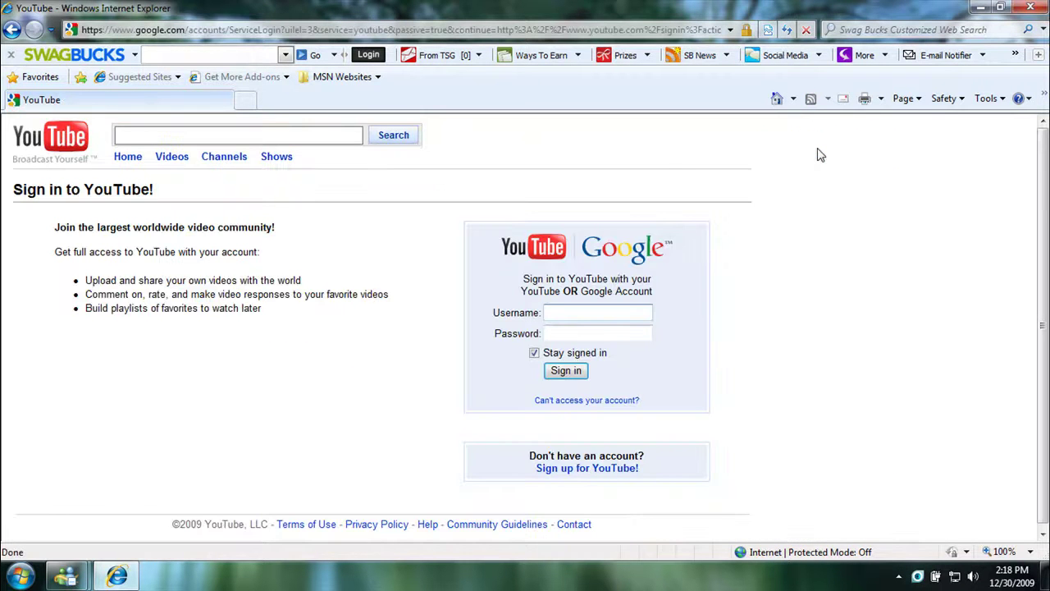
pyautogui.write('goguda55')
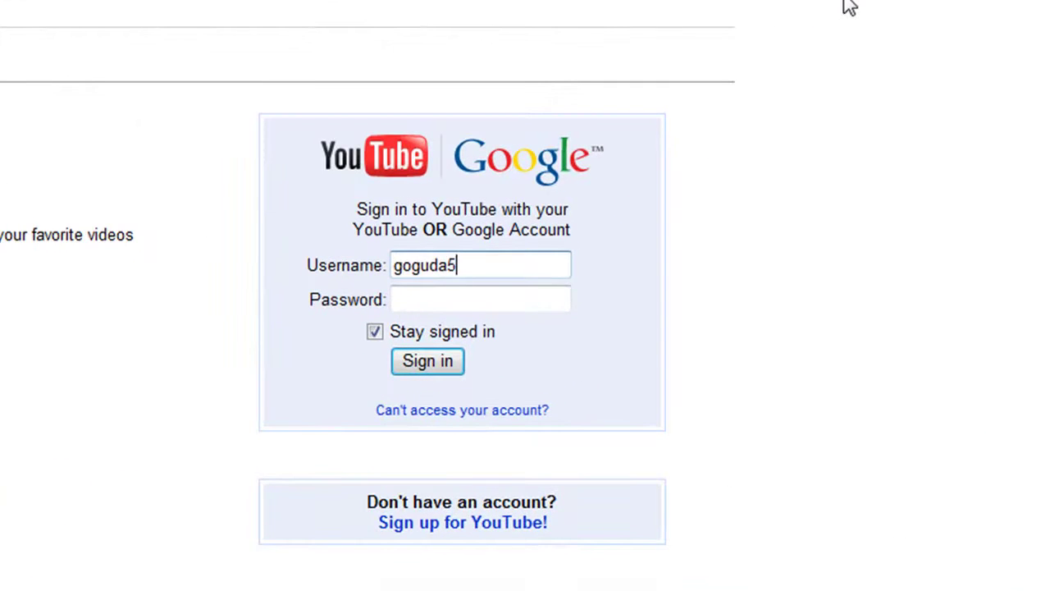
pyautogui.press('Tab')
pyautogui.write('********')
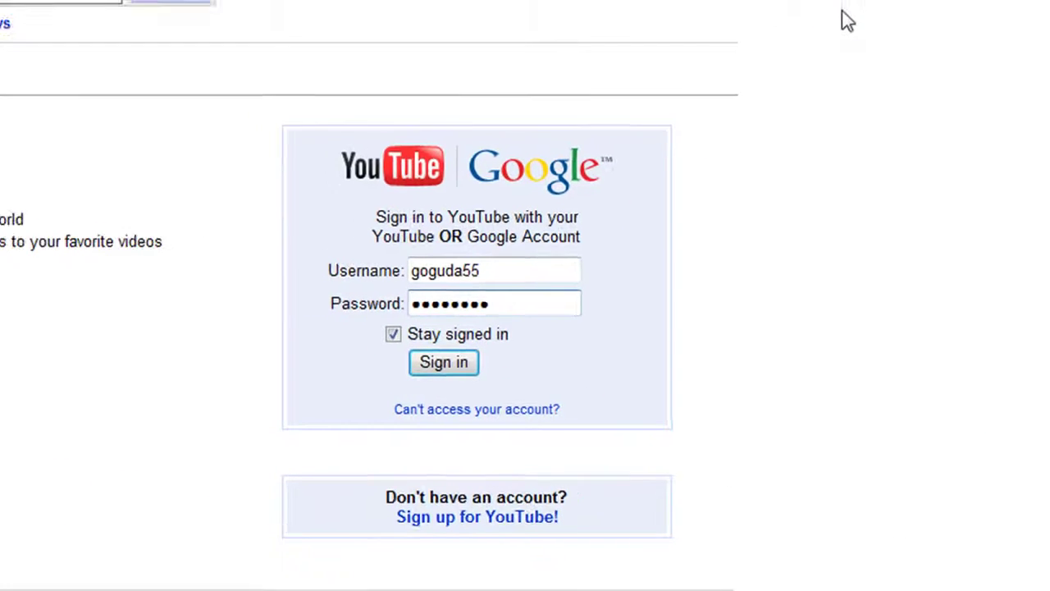
pyautogui.press('Return')
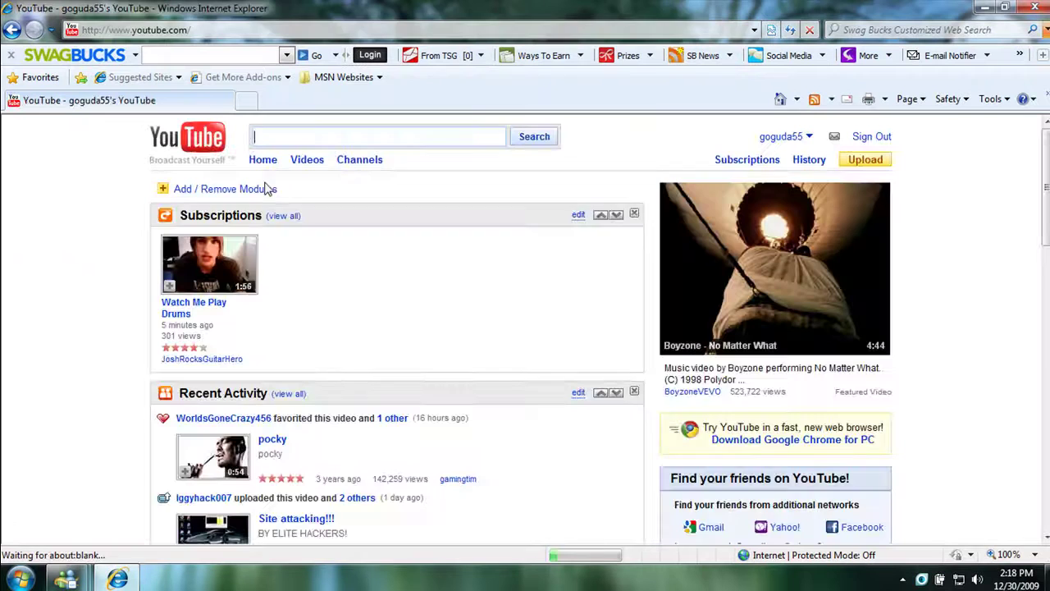
# Scroll the home page to confirm the account-connection notice is gone
pyautogui.scroll(-6, 738, 246)
pyautogui.scroll(2, 753, 259)
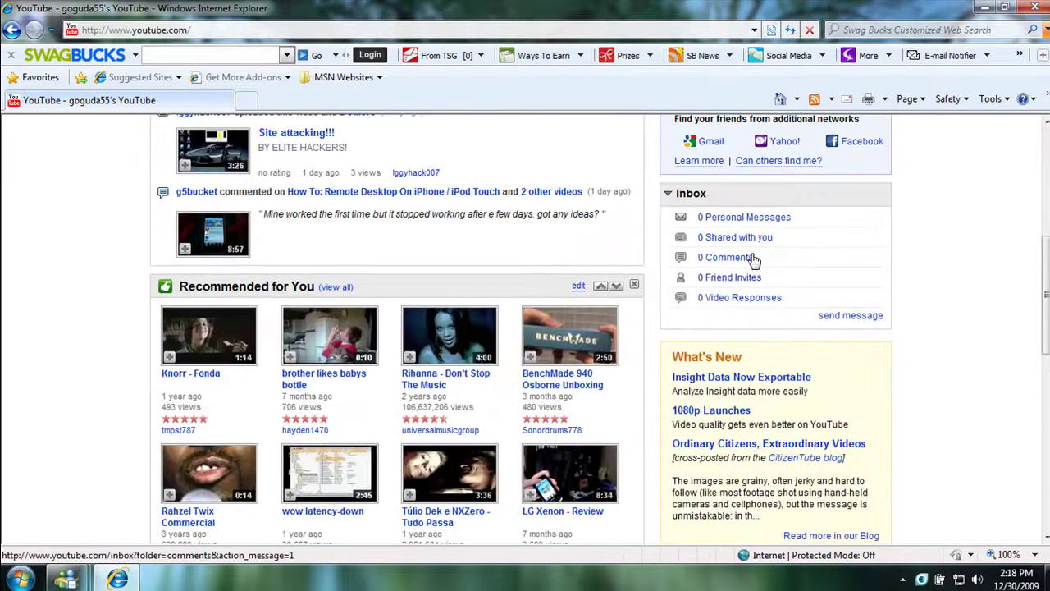
pyautogui.scroll(5, 753, 259)
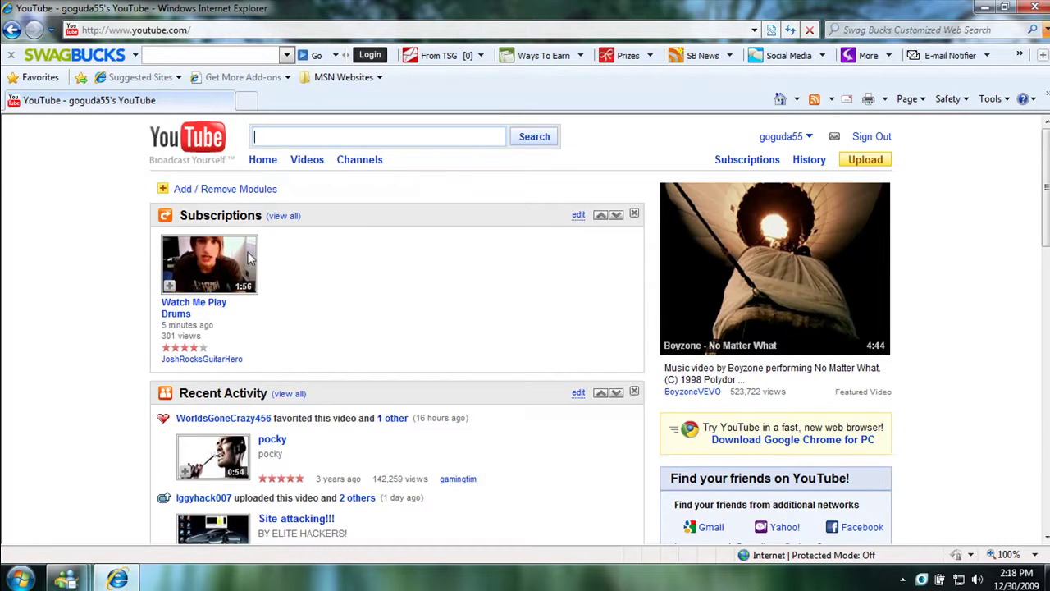
pyautogui.moveTo(248, 250)
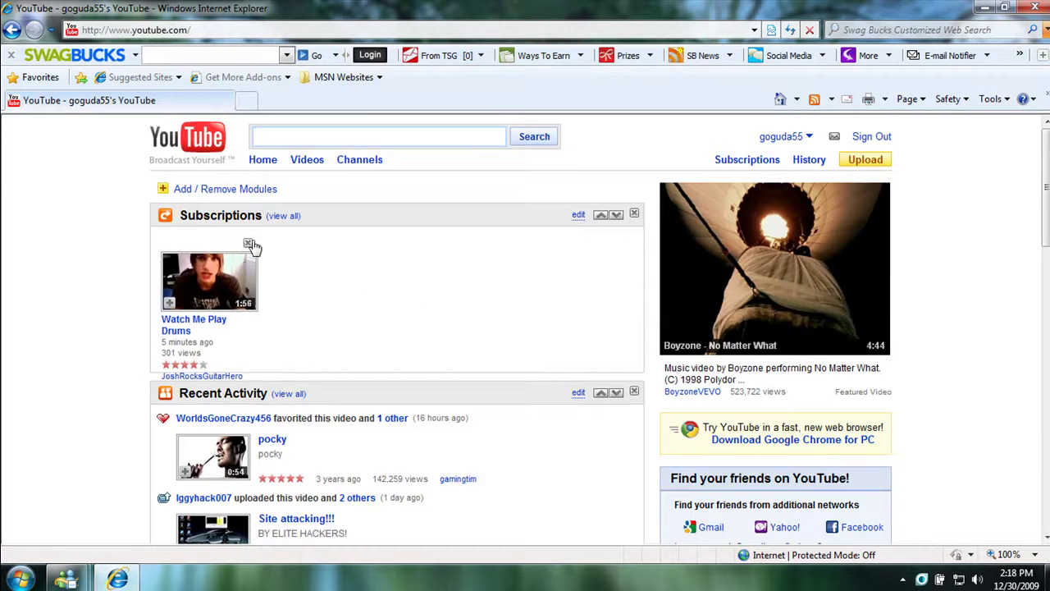